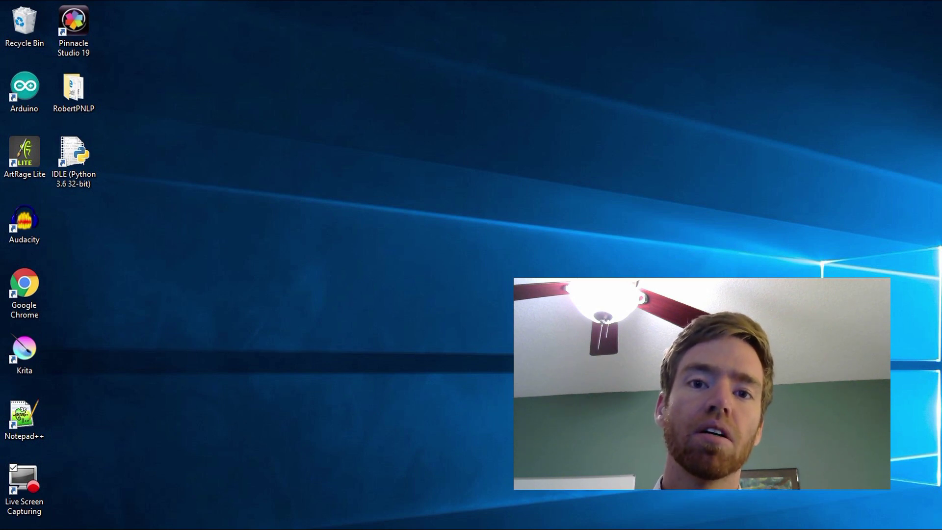
Select the IDLE (Python 3.6 32-bit) desktop shortcut and show its context menu
left_click(68, 160)
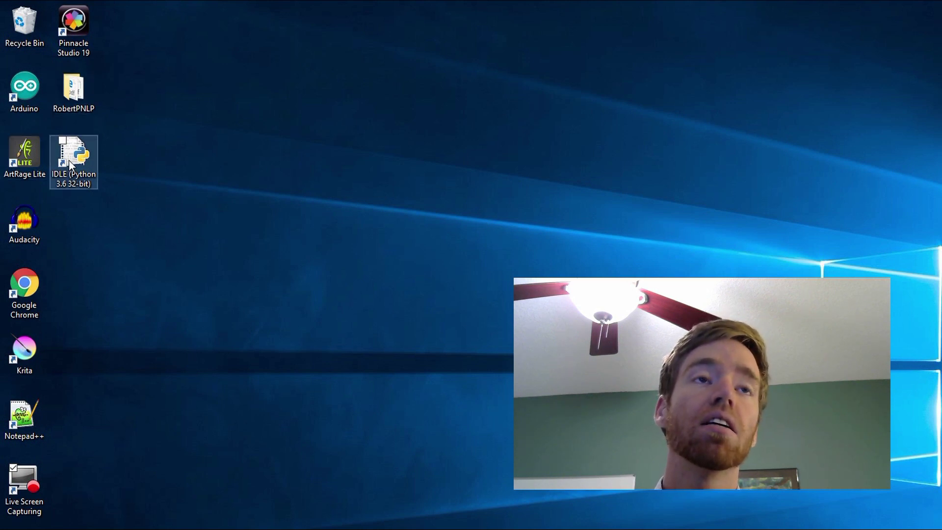
right_click(70, 156)
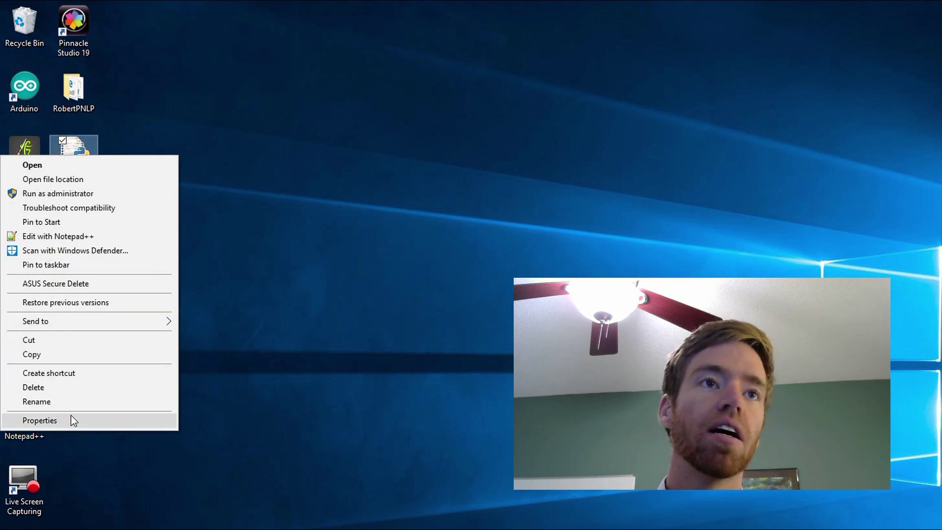
Open the Scripts folder inside IDLE's Python36-32 install location
left_click(111, 177)
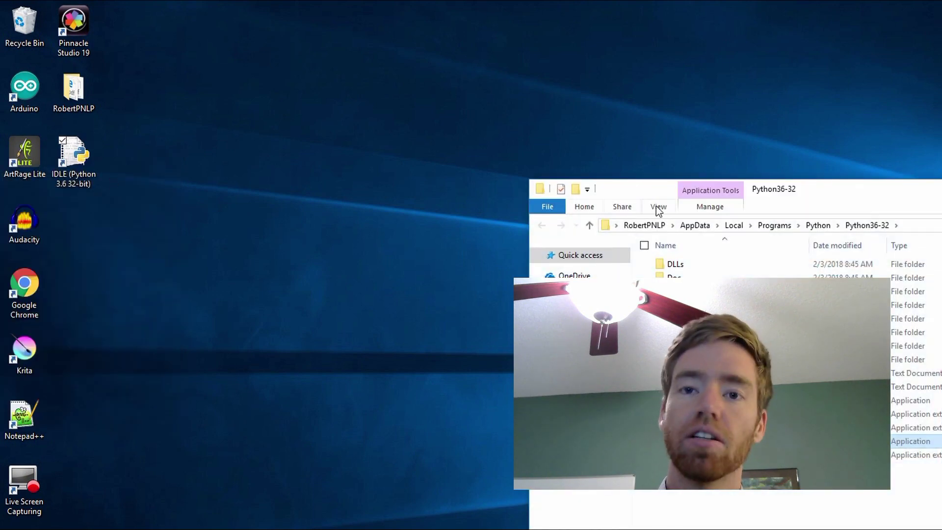
left_click_drag(842, 188, 326, 63)
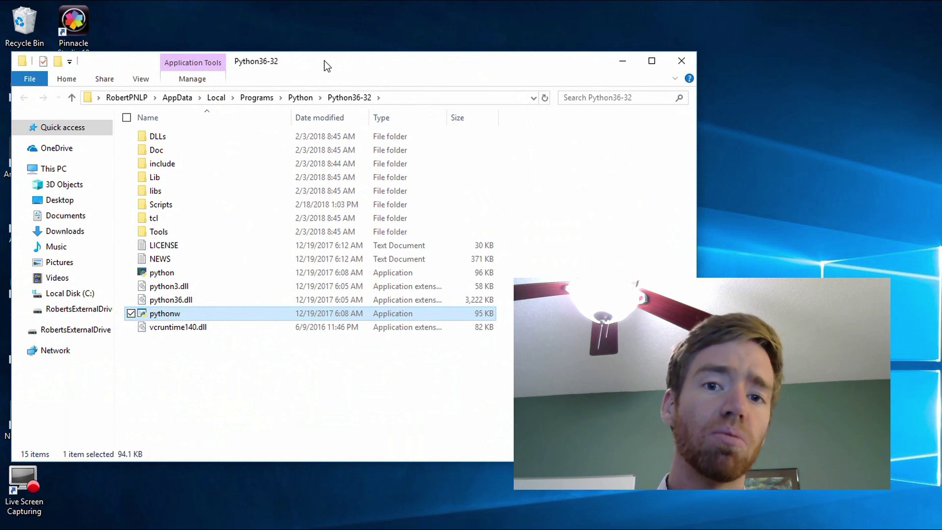
double_click(247, 204)
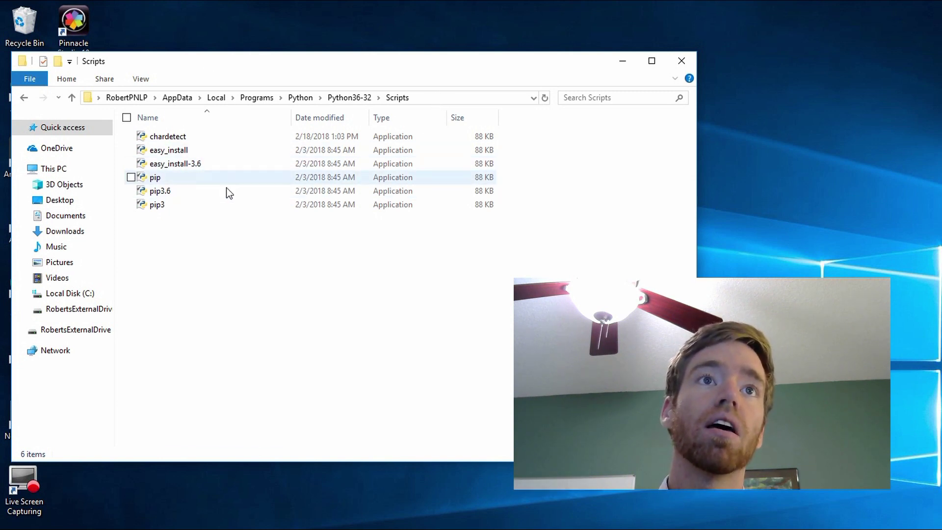
Copy the Scripts folder's full path and launch Command Prompt via a cmd search
left_click(431, 97)
right_click(283, 98)
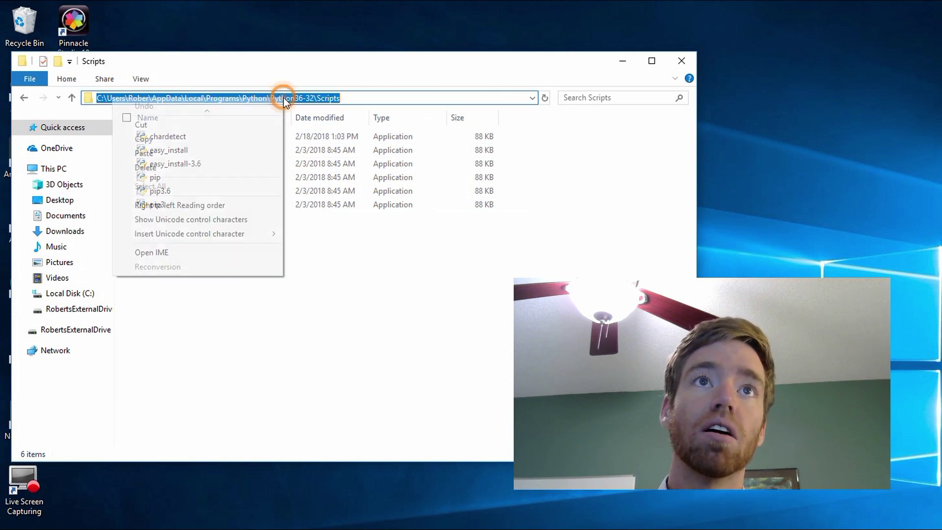
left_click(249, 140)
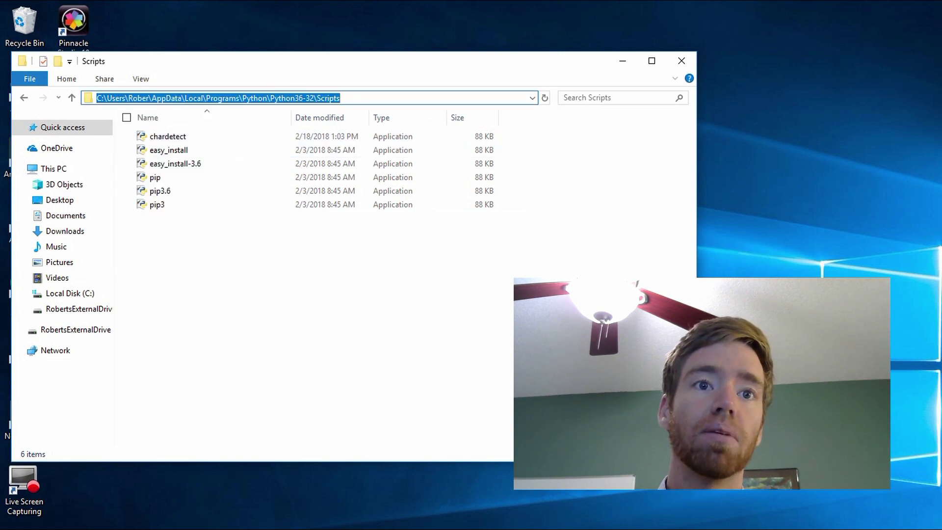
key("super")
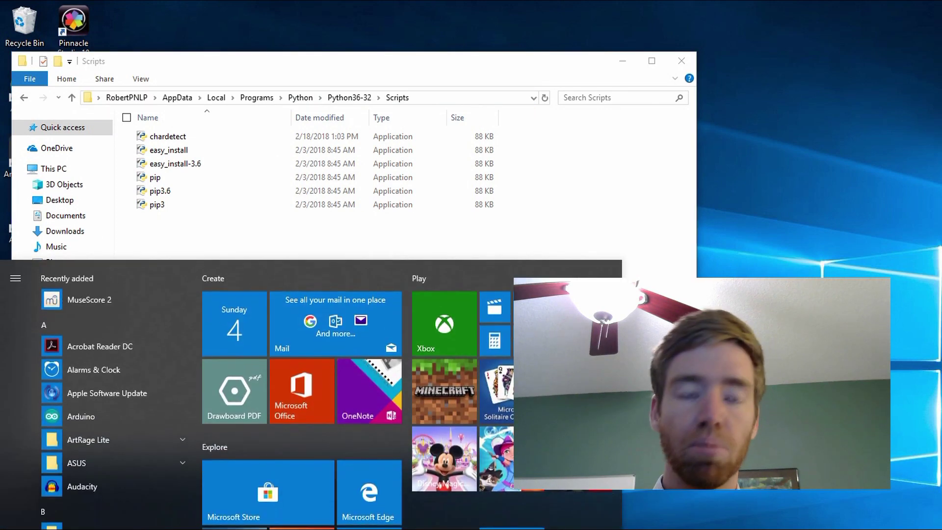
type("cmd")
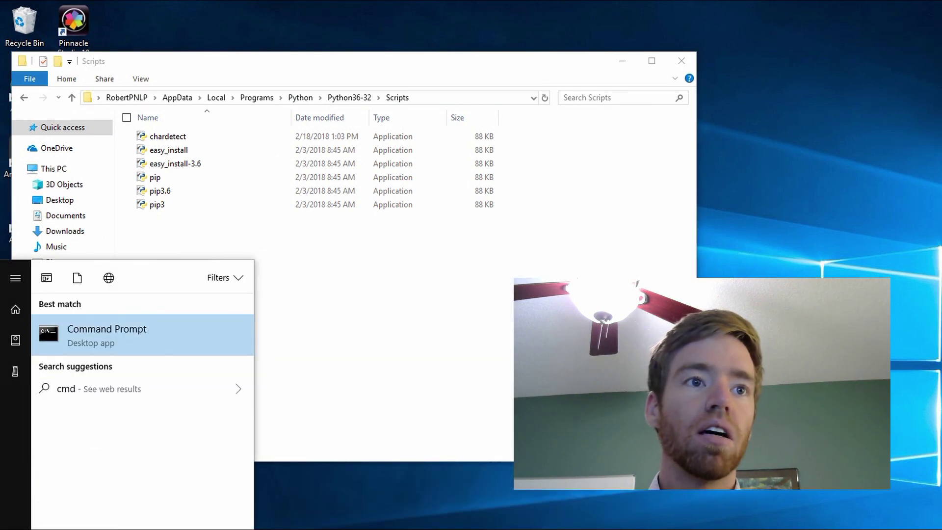
key("Return")
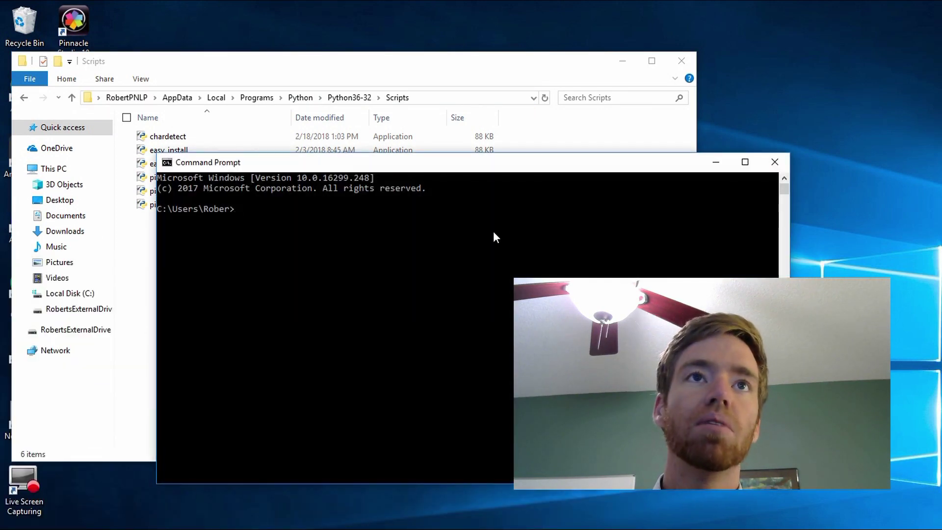
Use cd with the pasted path to switch into the Python36-32 Scripts folder
left_click_drag(500, 167, 401, 126)
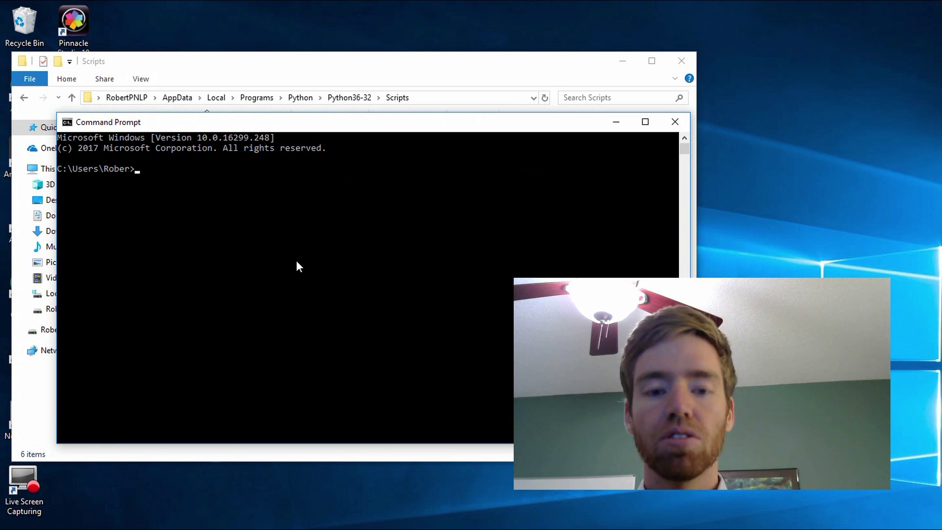
type("cd")
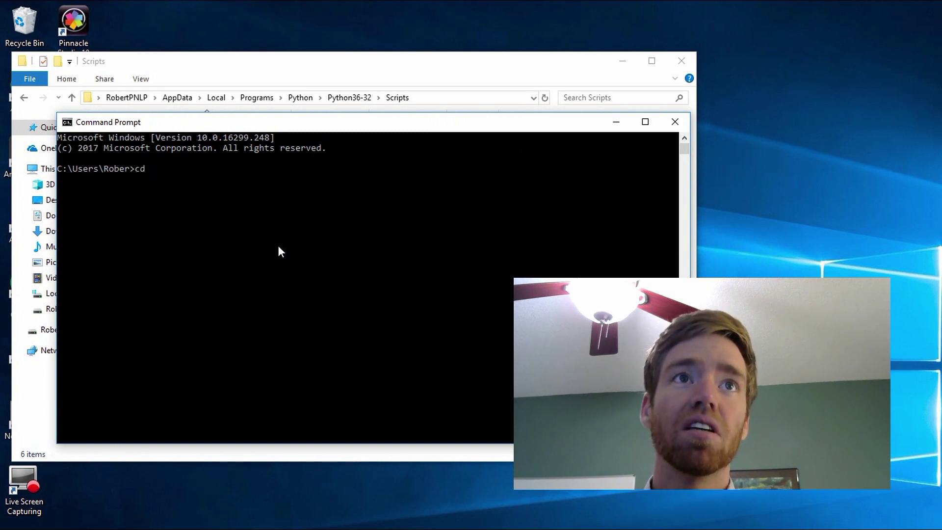
type("C:\\Users\\Rober\\AppData\\Local\\Programs\\Python\\Python36-32\\Scripts")
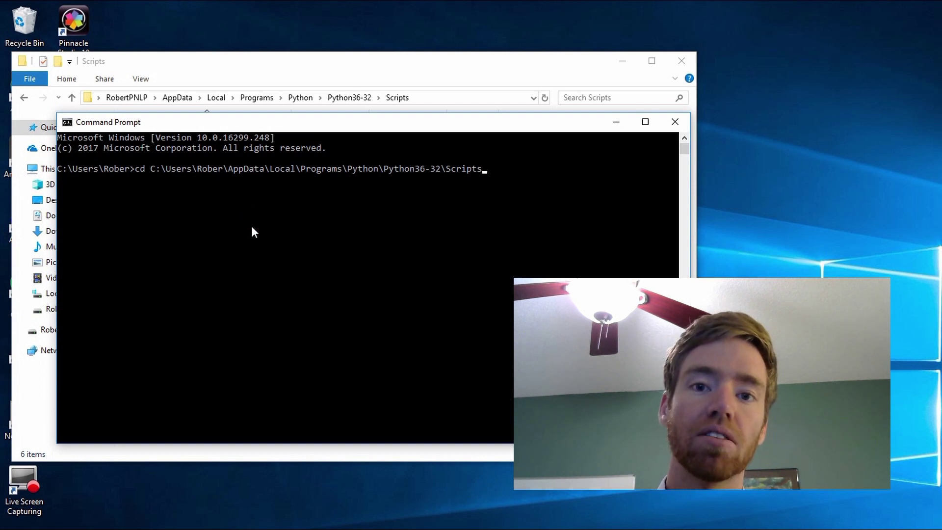
key("Return")
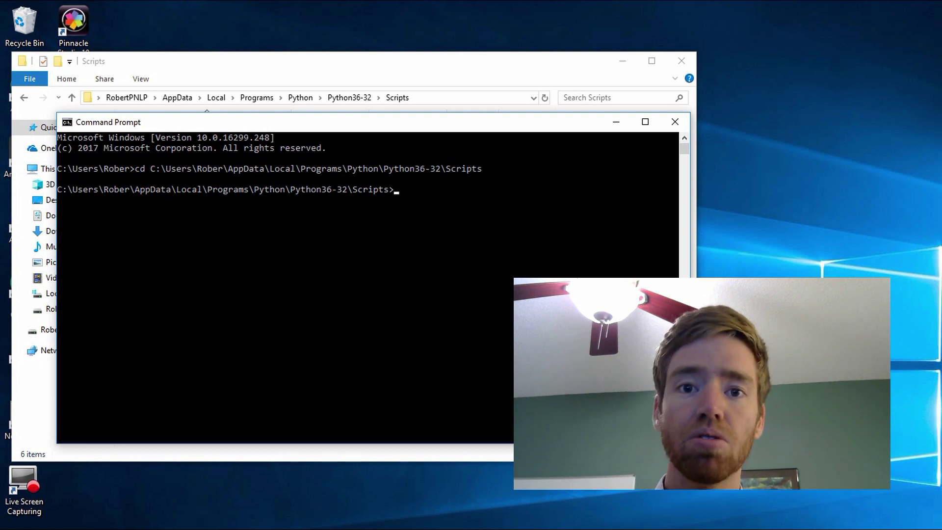
type("pip")
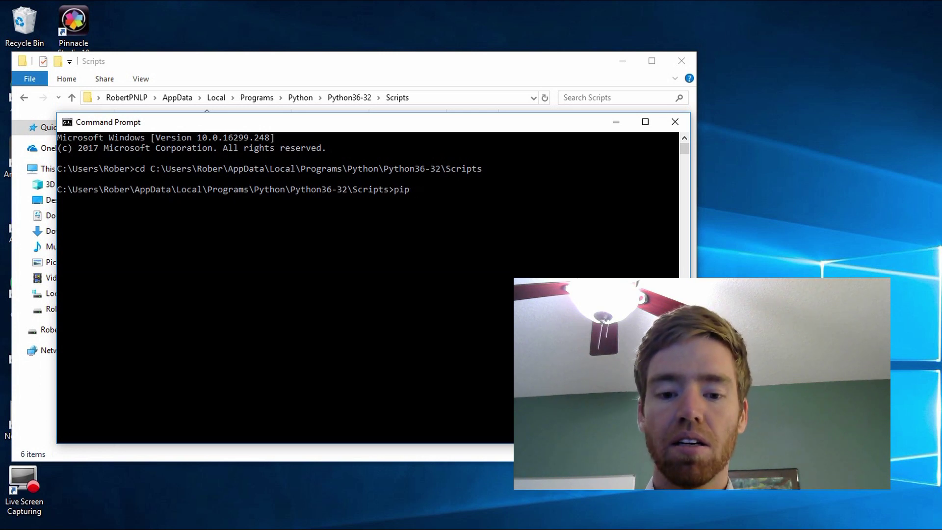
type(" ins")
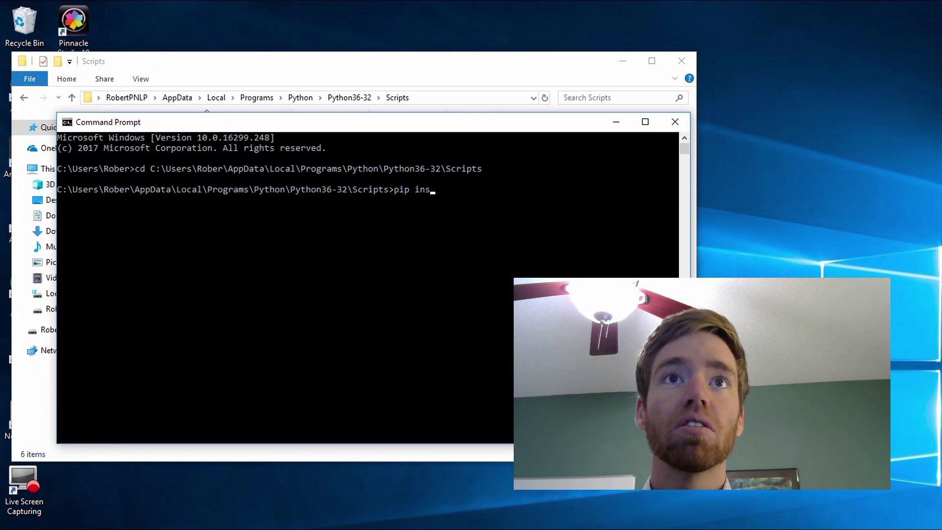
type("tall")
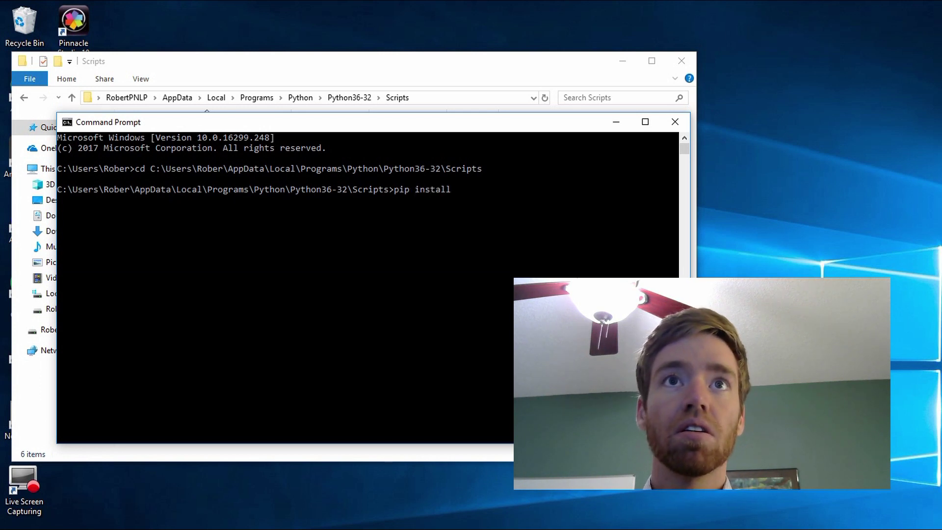
type(" wikip")
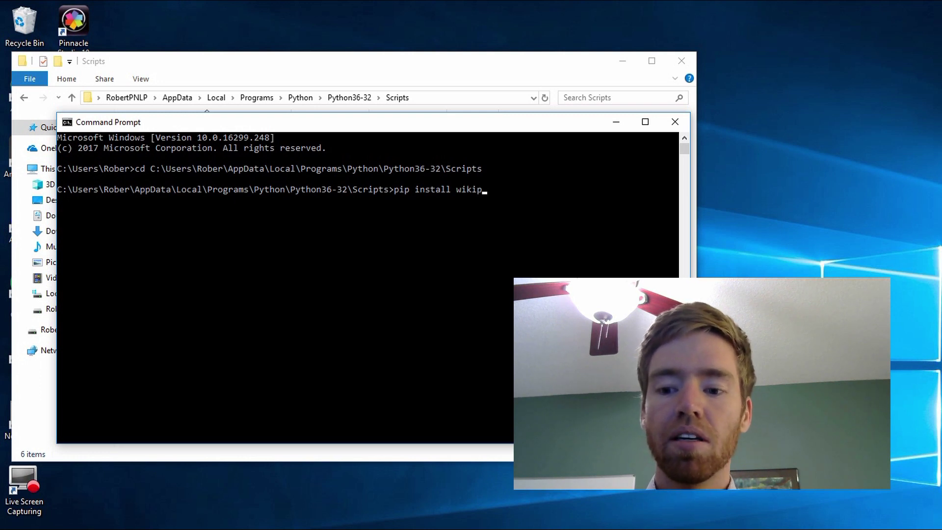
type("edia")
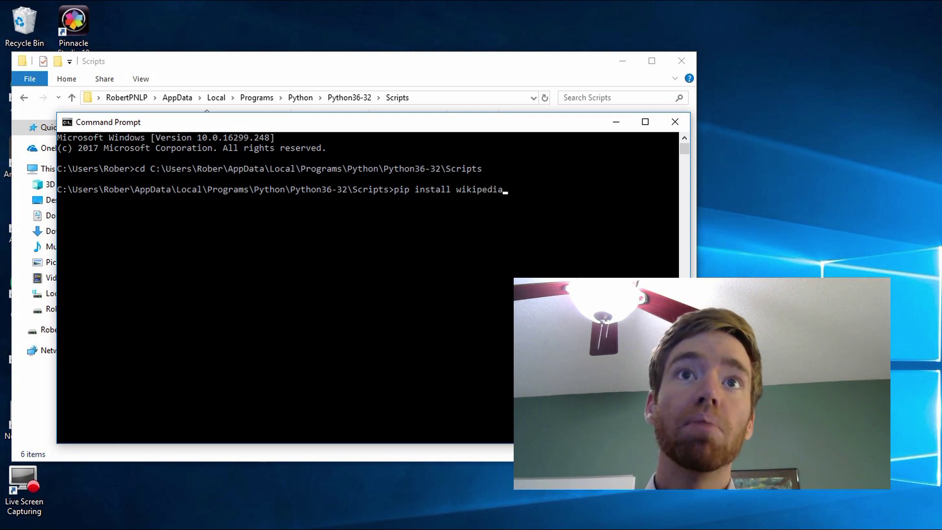
Install wikipedia 1.4.0 with pip, then close the Scripts folder and open the IDLE Python 3.6.4 shell
key("Return")
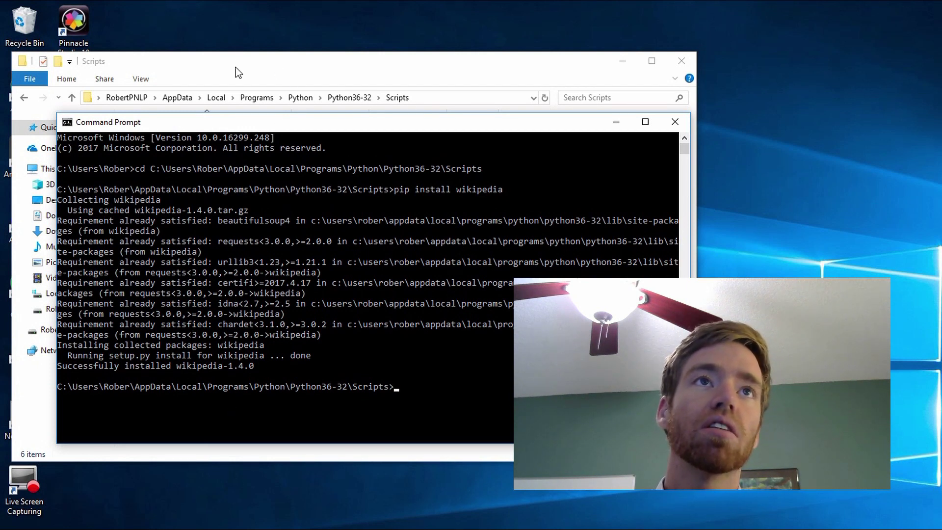
left_click(619, 123)
left_click(685, 65)
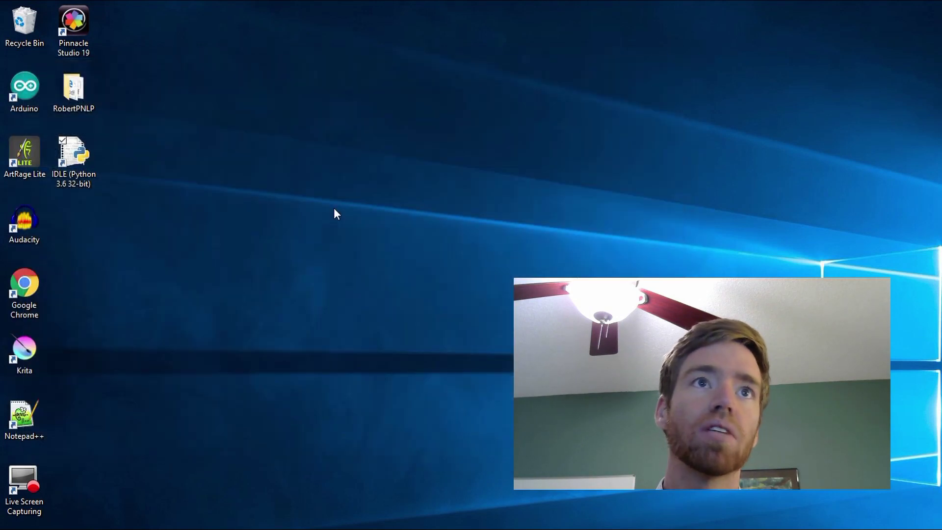
double_click(70, 158)
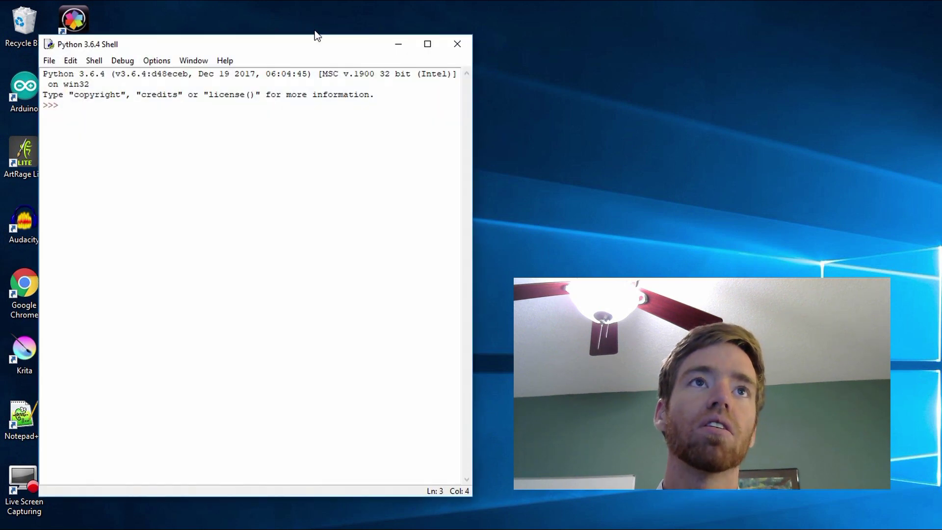
left_click(312, 39)
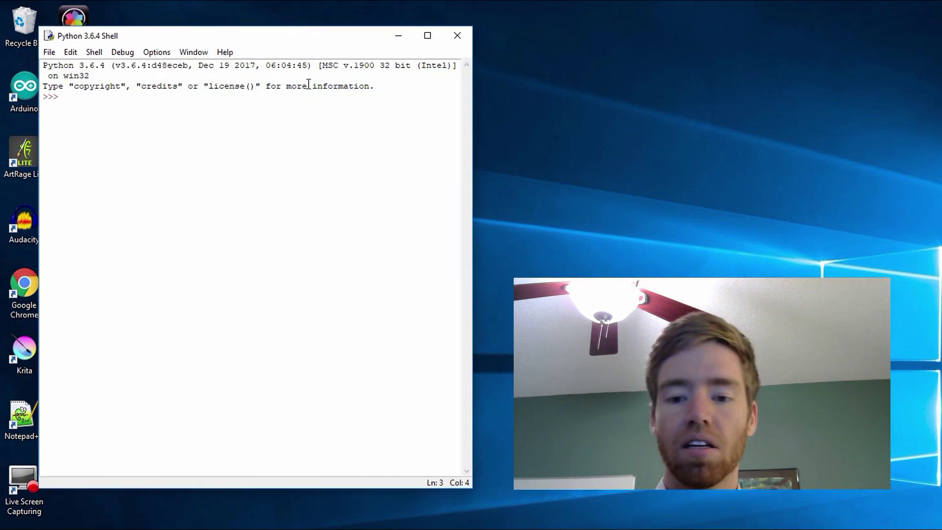
type("import ")
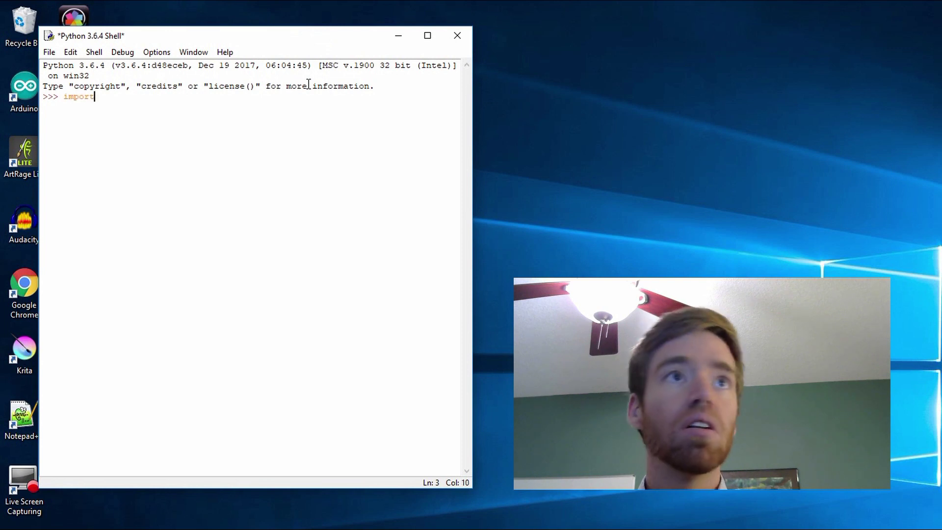
type("wikip")
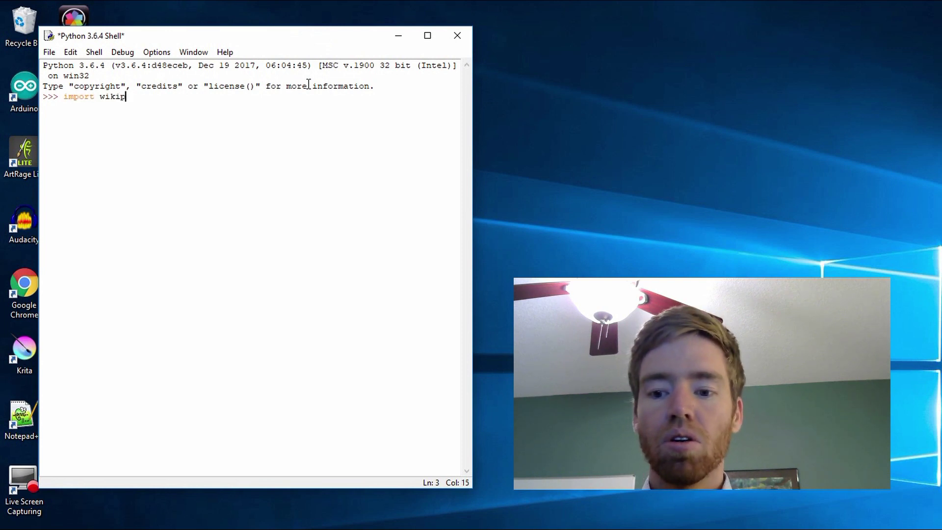
type("edia")
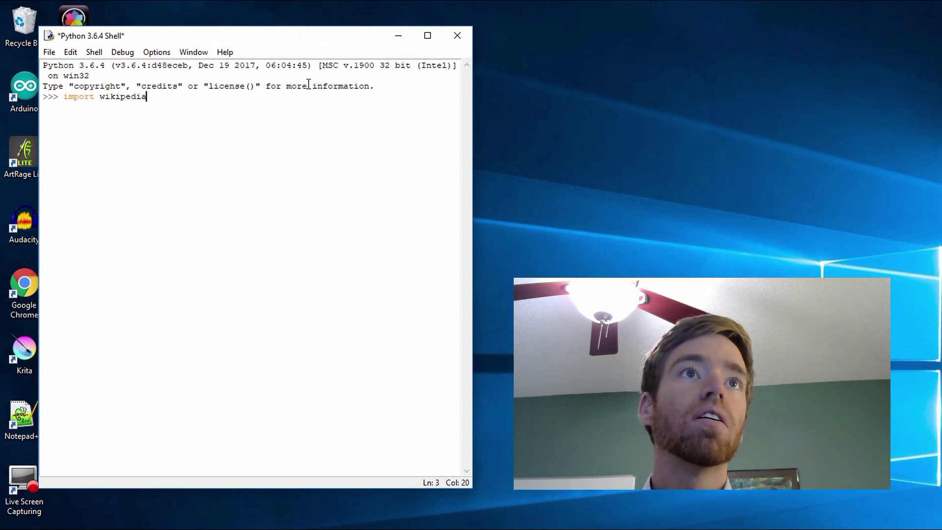
type(" as")
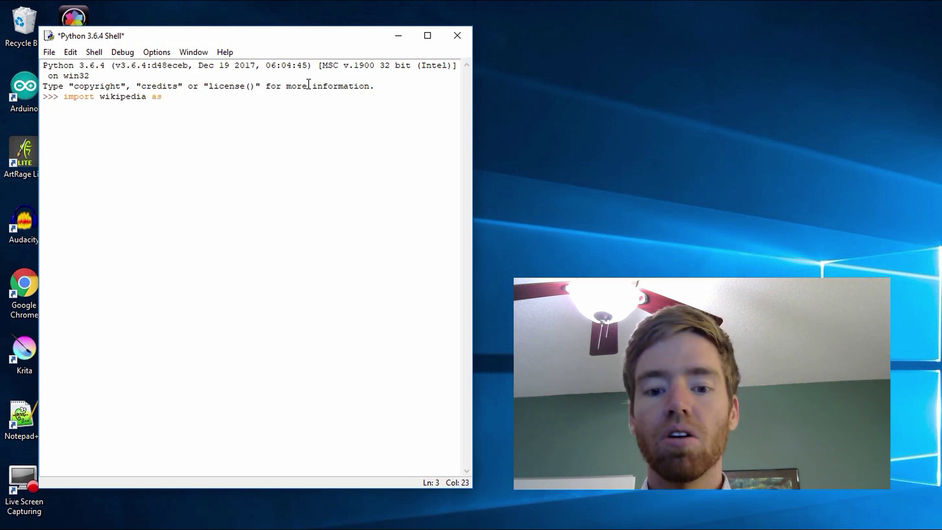
type(" wiki")
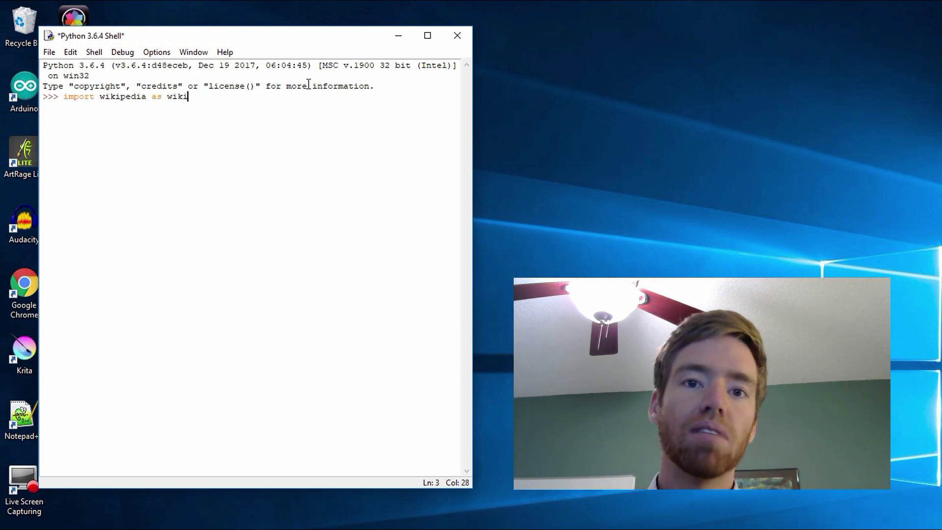
Run 'import wikipedia as wiki' in the IDLE shell
key("Return")
key("Return")
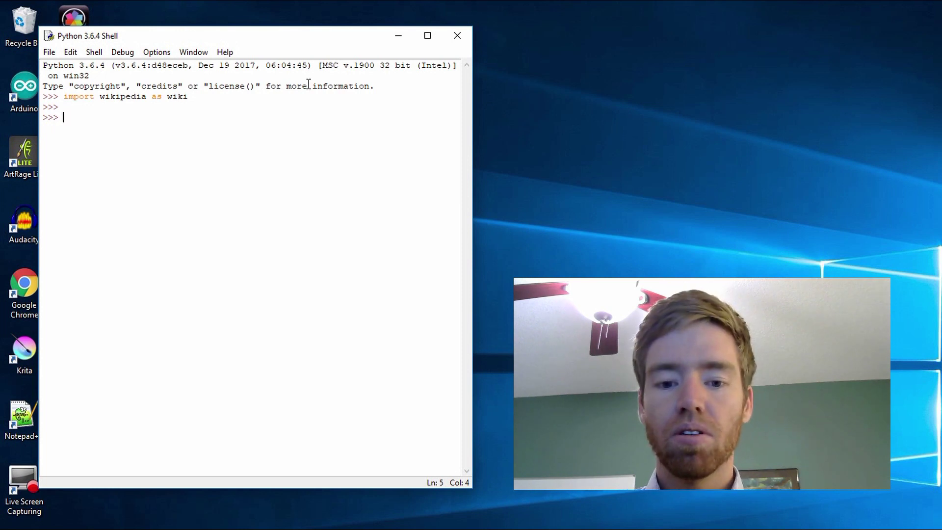
type("wkik")
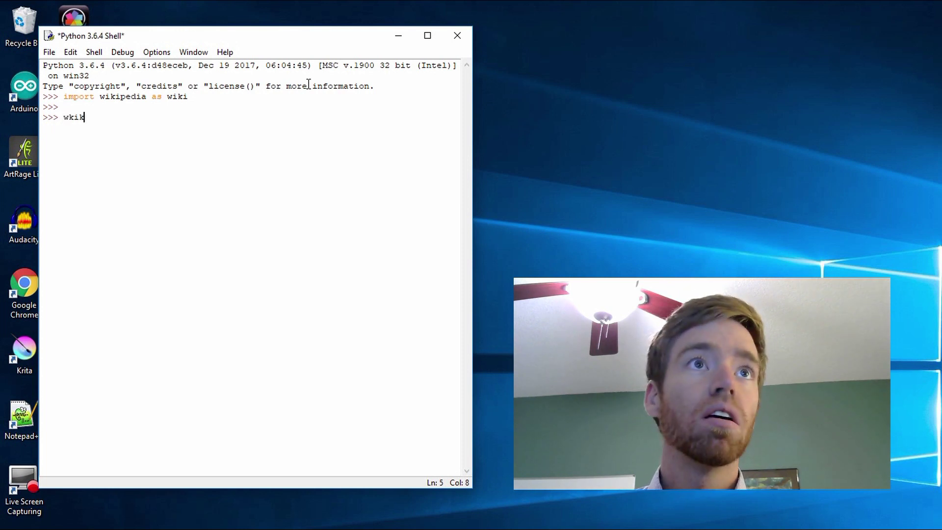
type("_whale")
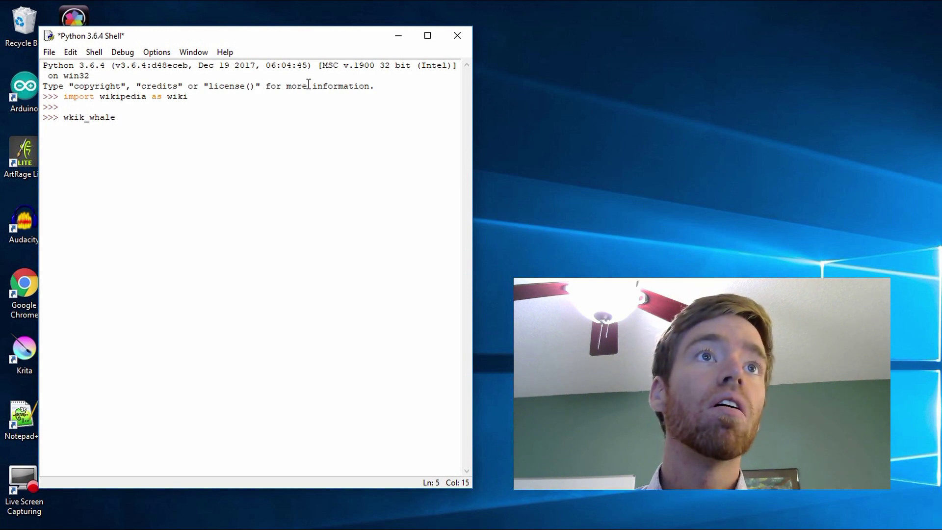
type(" = wiki.s")
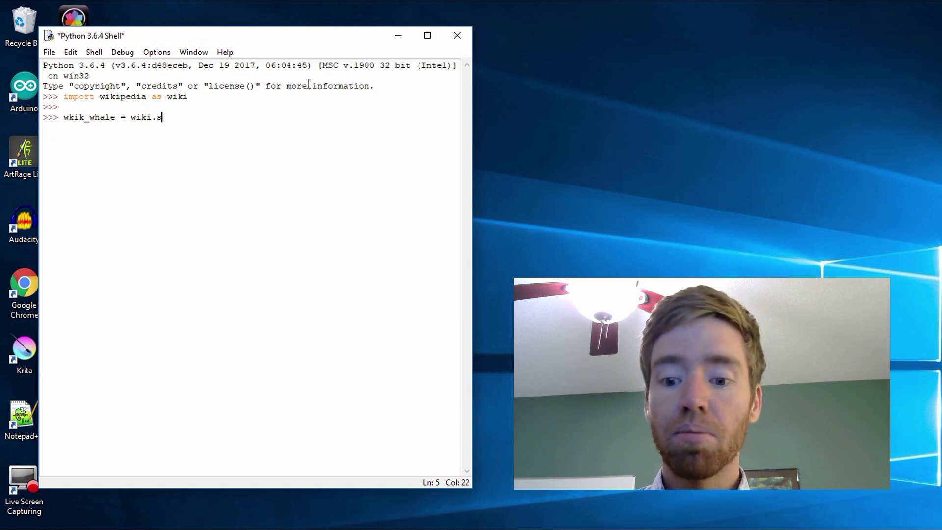
type("ummary")
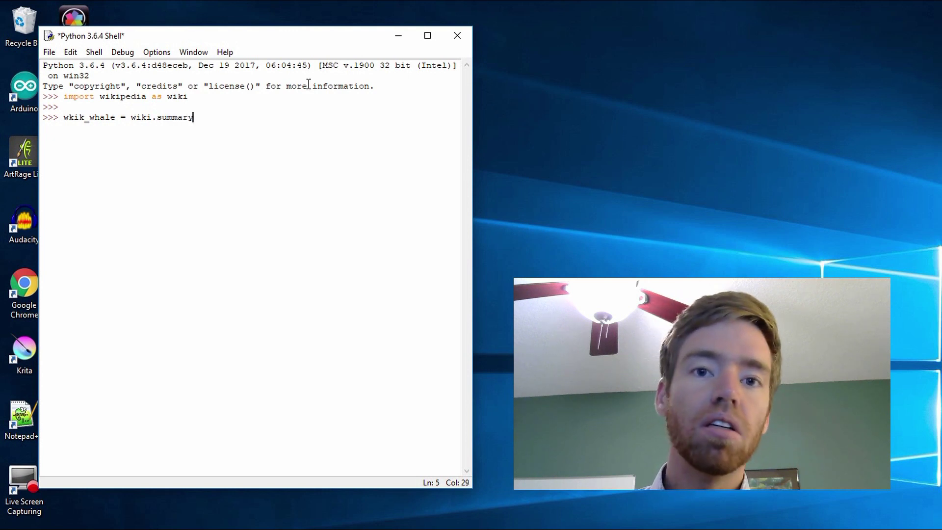
type("()")
Run wkik_whale = wiki.summary('whale'), then recall the line and trim it to wkik_whale
key("Left")
type("'")
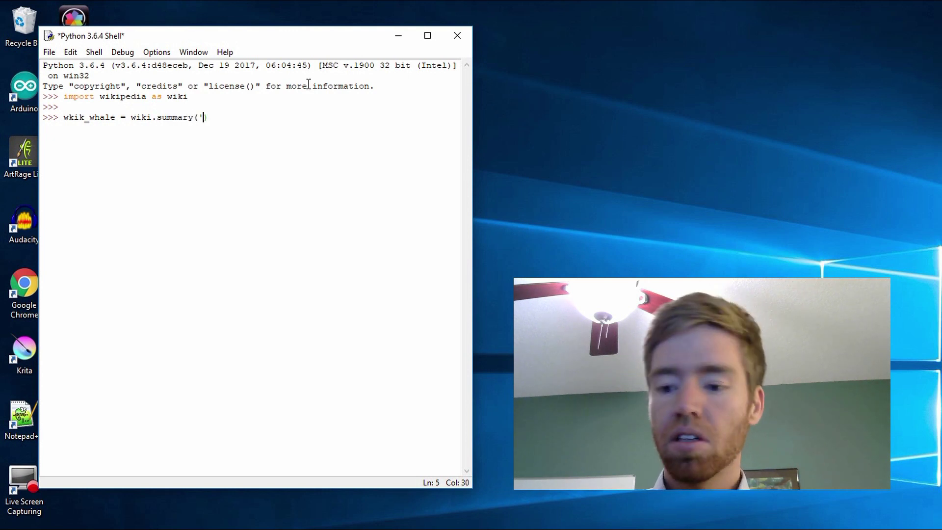
key("Left")
type("wha")
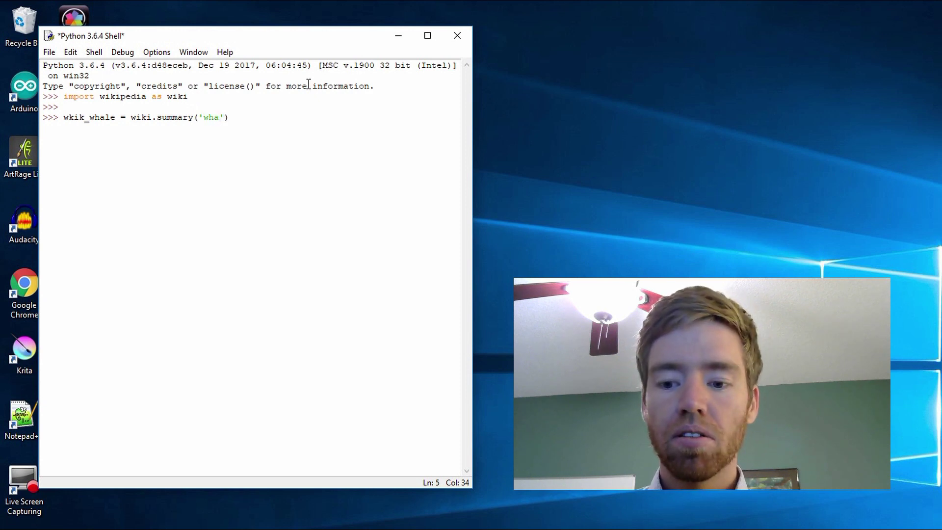
type("le")
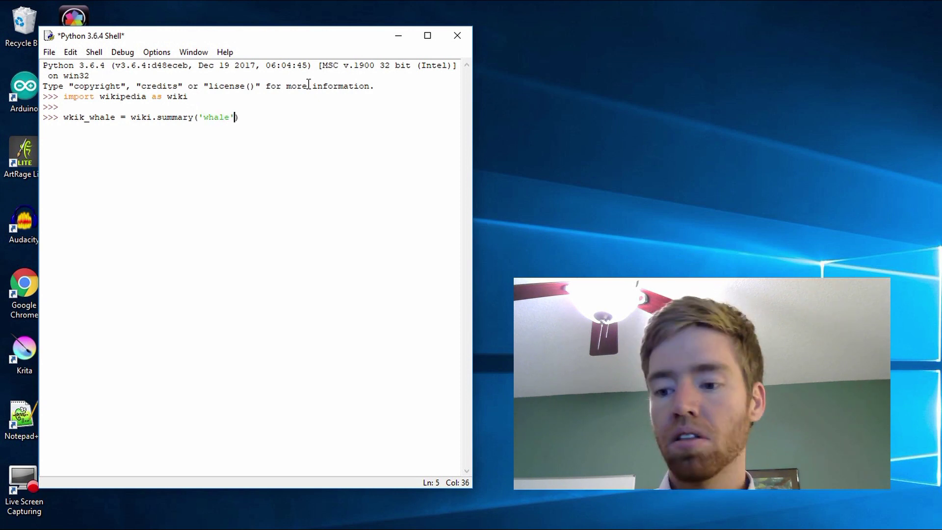
key("End")
key("Return")
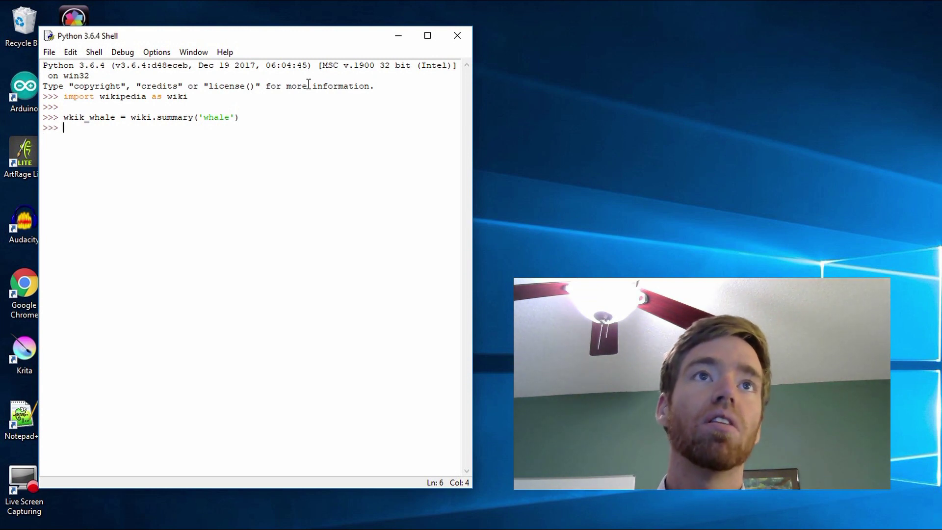
key("alt+p")
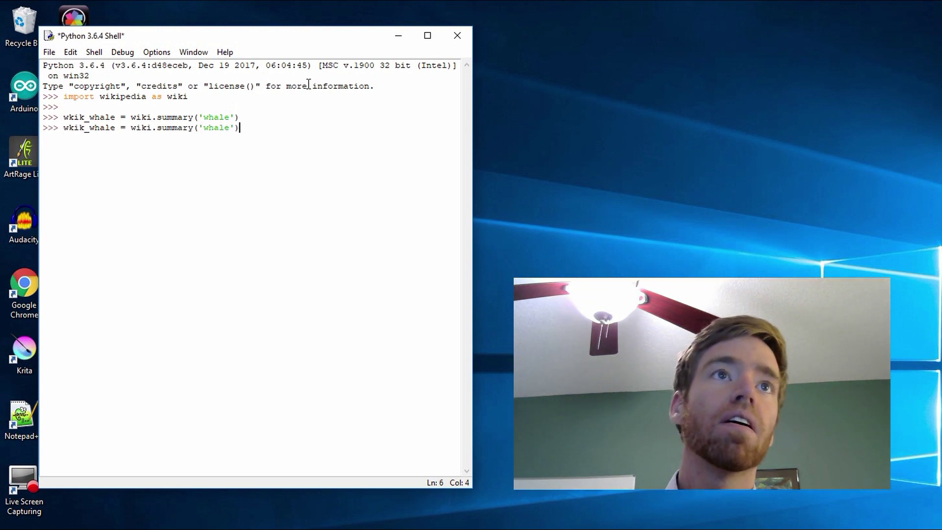
key("BackSpace")
key("BackSpace")
key("BackSpace")
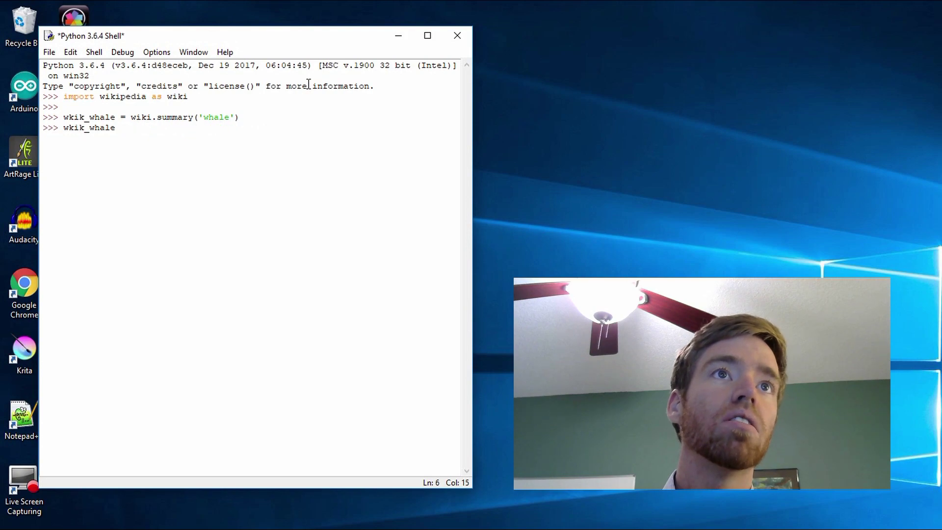
Print the whale summary stored in wkik_whale and widen the shell window to fit it
key("Return")
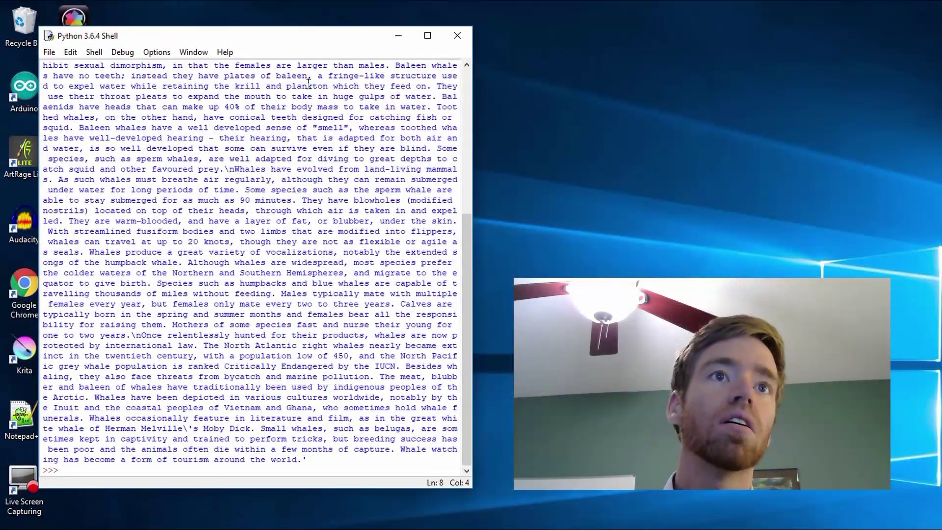
left_click_drag(474, 99, 631, 103)
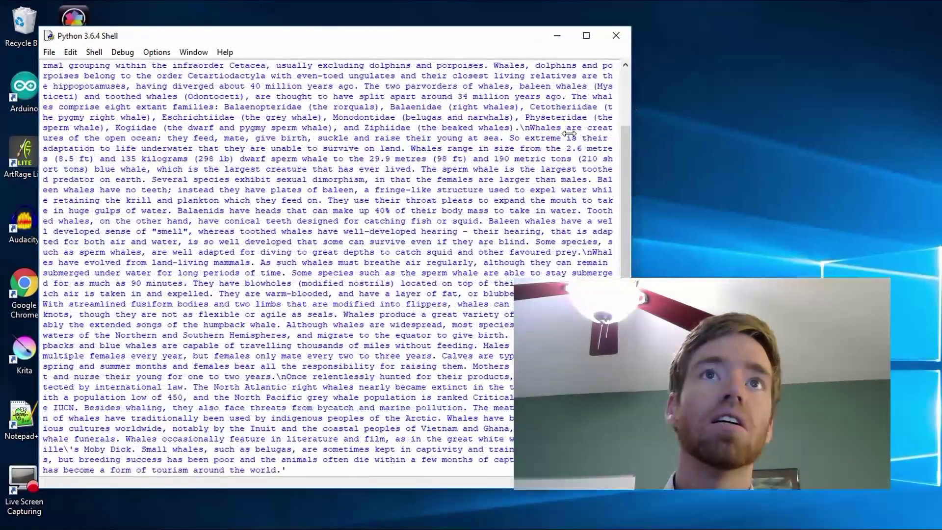